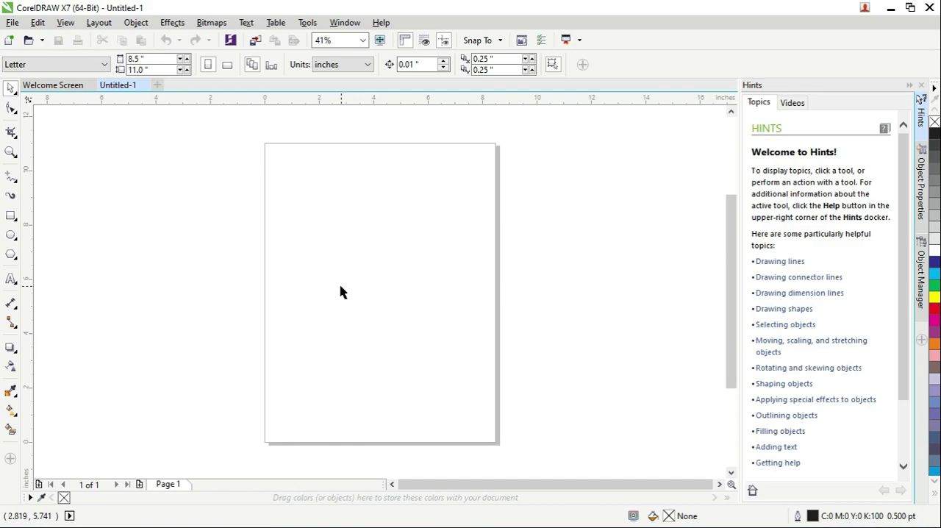
Draw a rectangle about 10.46 by 6.10 inches over the page, filled blue (C100 M100) with a 20% black outline
click(11, 215)
drag(195, 167, 480, 332)
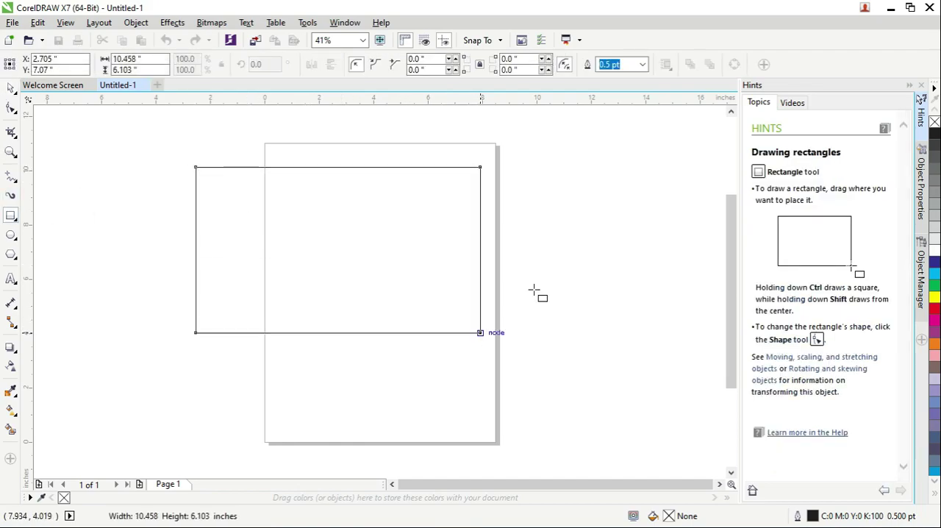
click(934, 262)
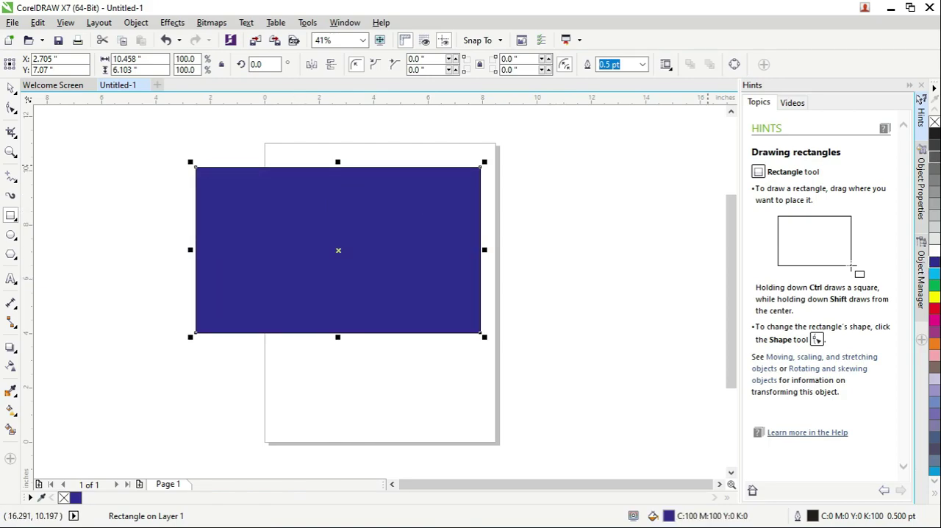
right_click(934, 226)
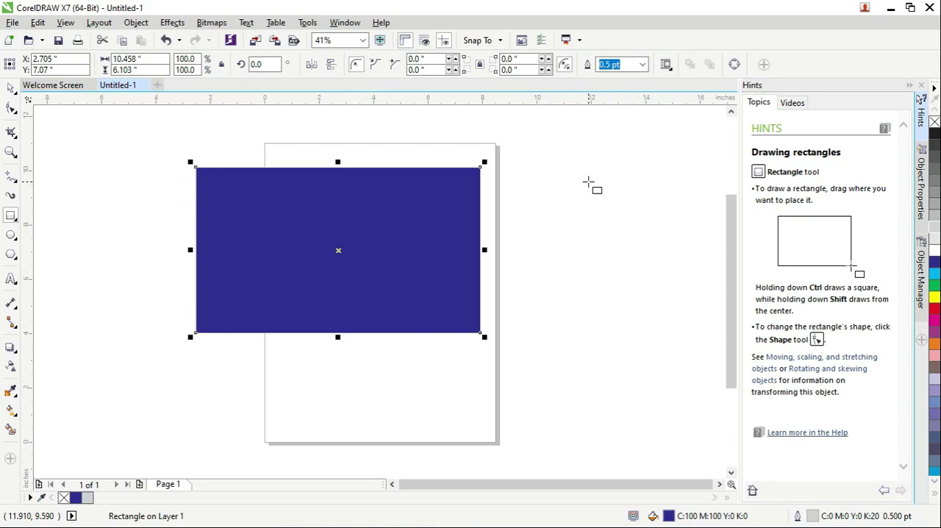
Export only the selected blue rectangle to the Desktop as a PNG named Untitled-1, in RGB Color (24-bit) with transparency
click(15, 22)
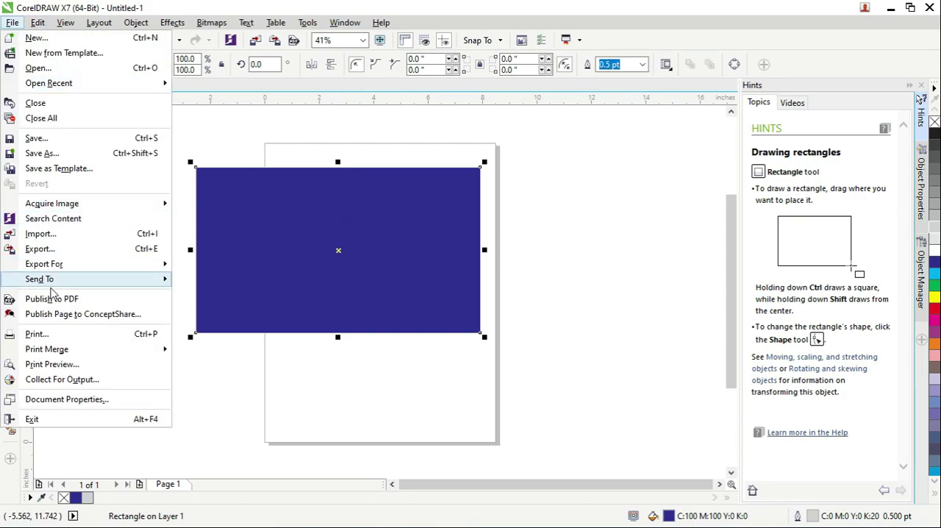
click(62, 252)
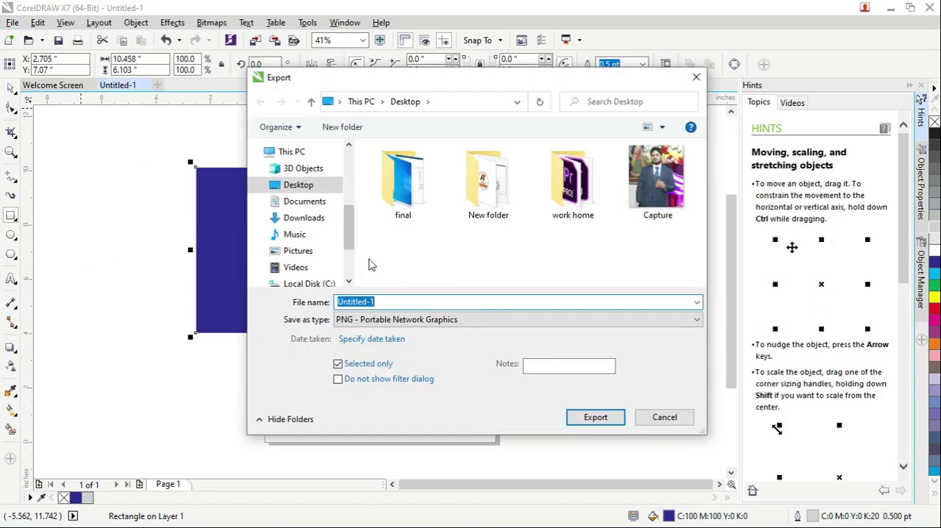
click(421, 323)
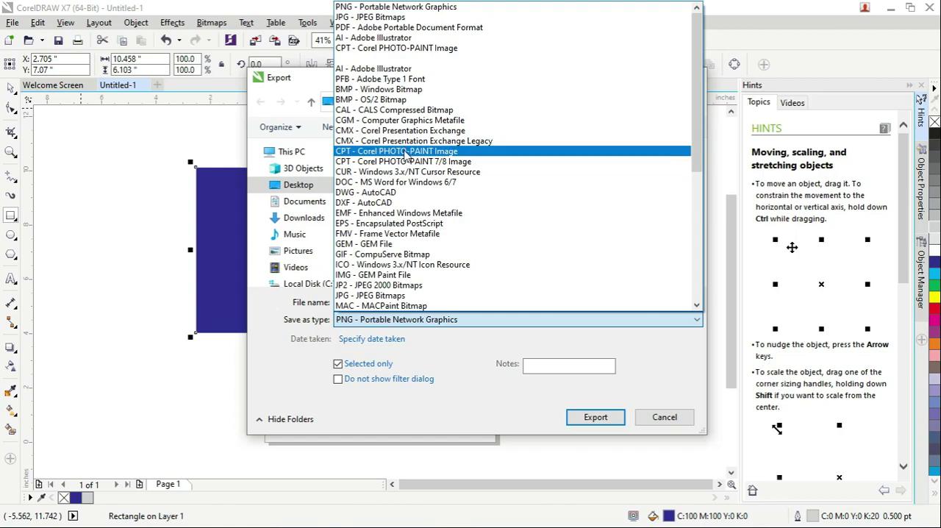
click(284, 359)
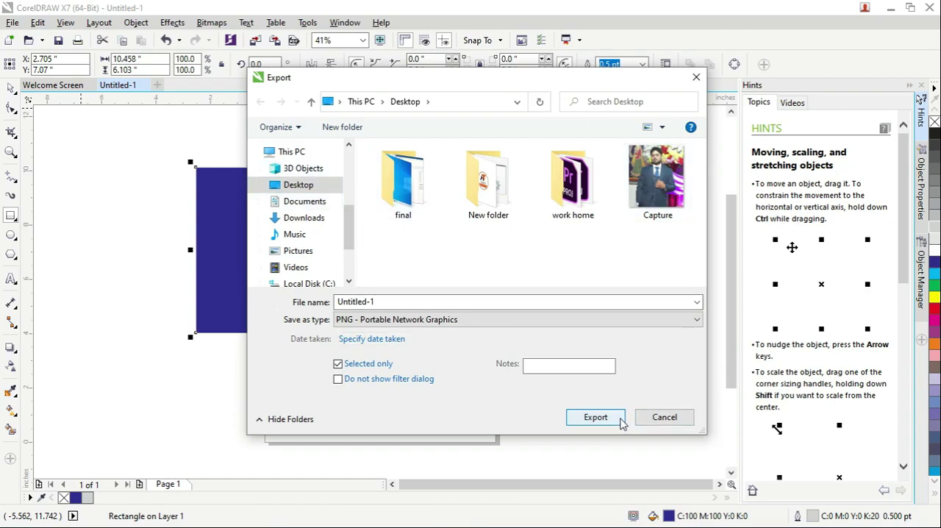
click(595, 417)
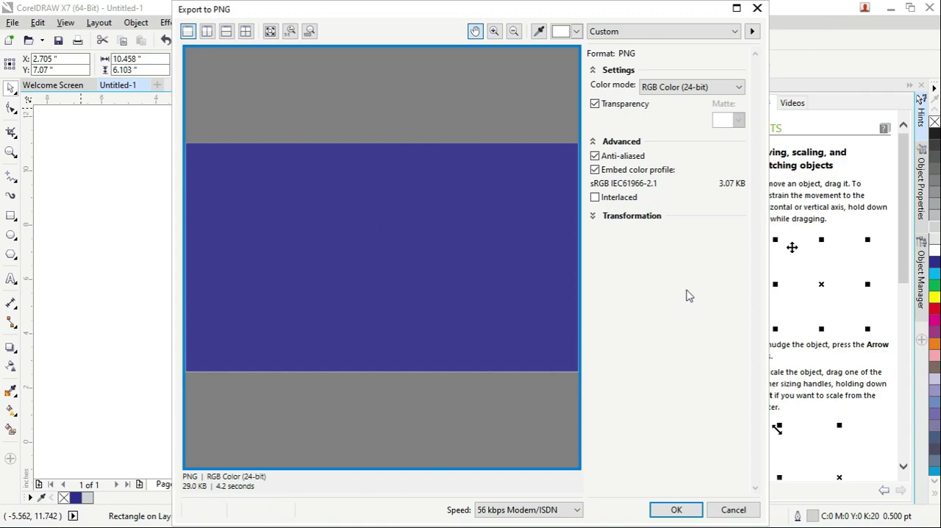
click(684, 508)
Refresh the Windows desktop and check the exported Untitled-1 image in the photo viewer
click(890, 6)
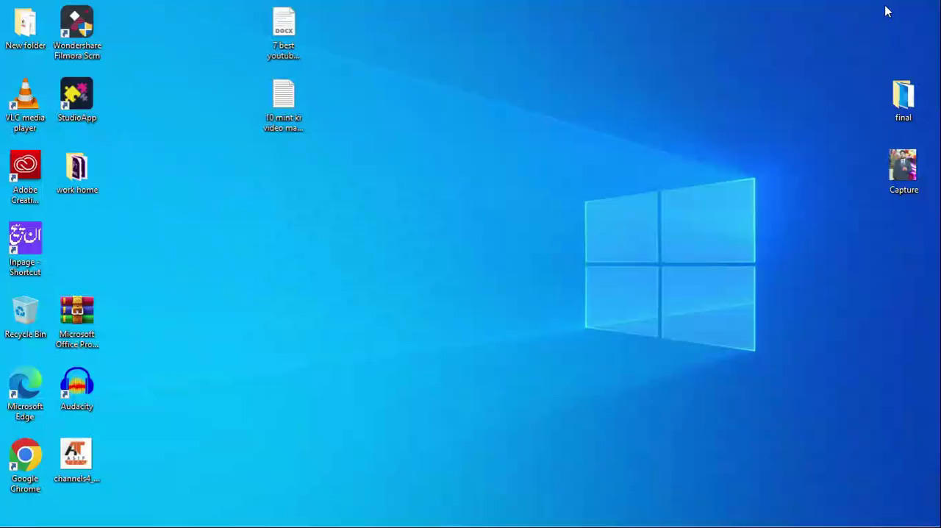
right_click(192, 186)
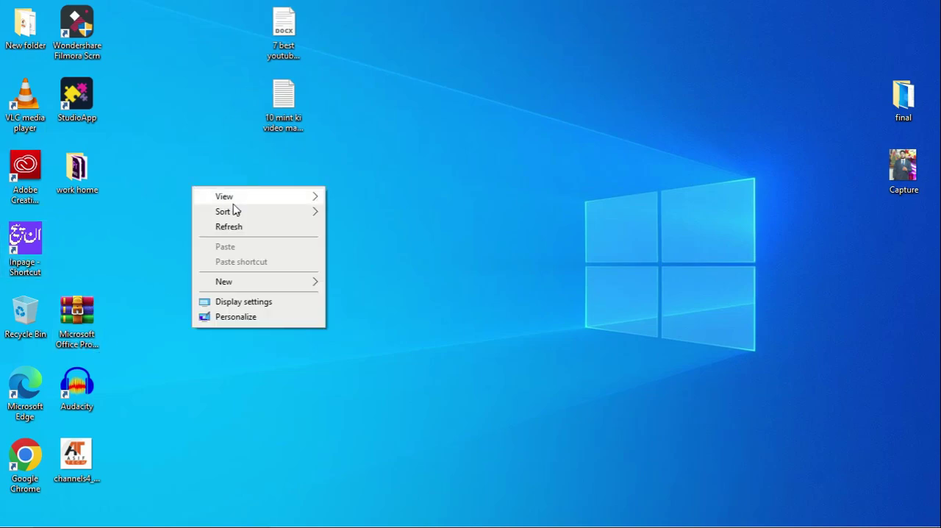
click(254, 229)
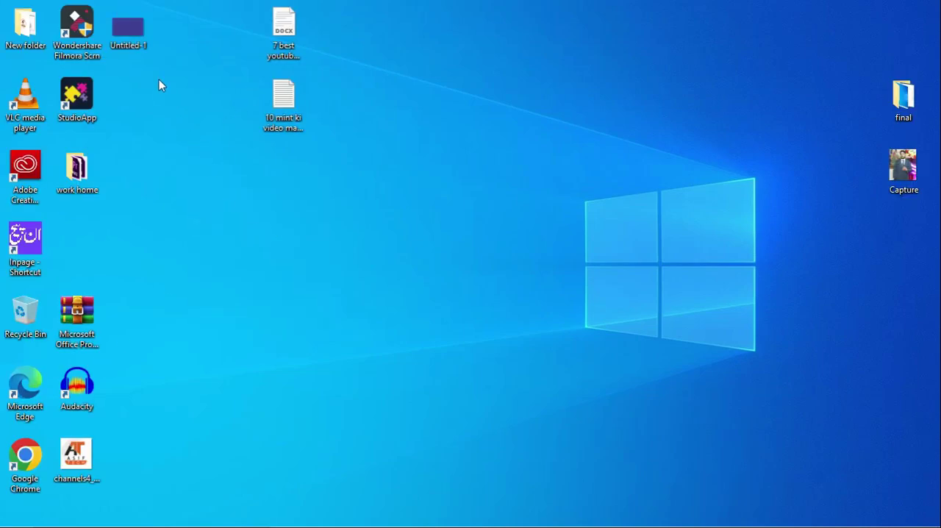
double_click(140, 42)
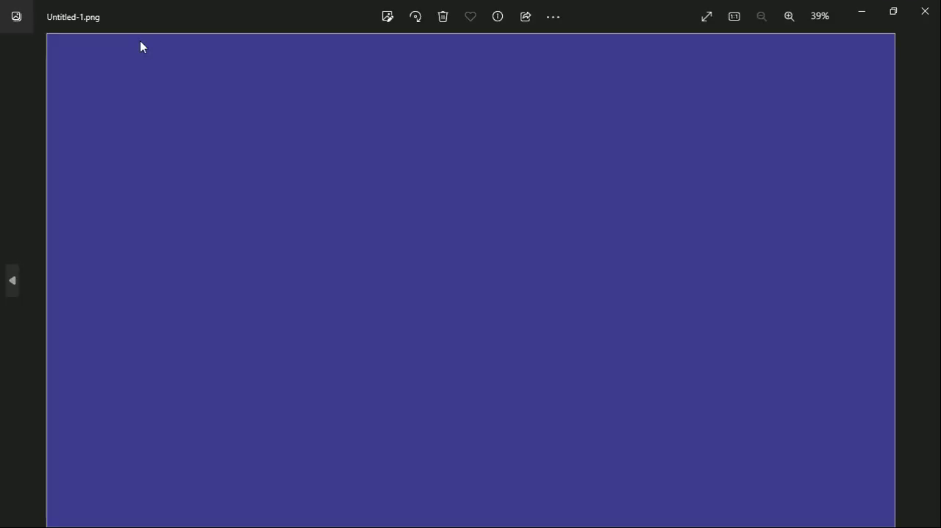
click(926, 15)
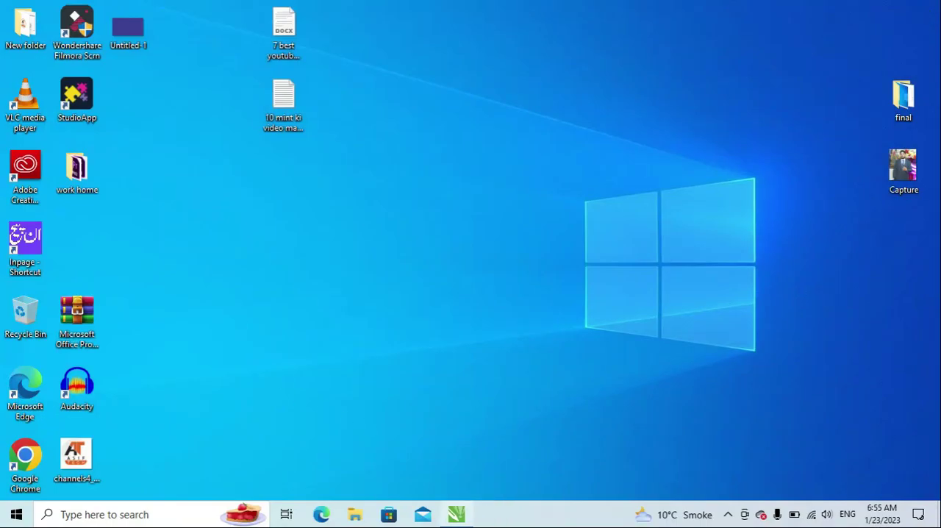
Switch back to CorelDRAW and move the blue rectangle toward the middle of the page
click(456, 513)
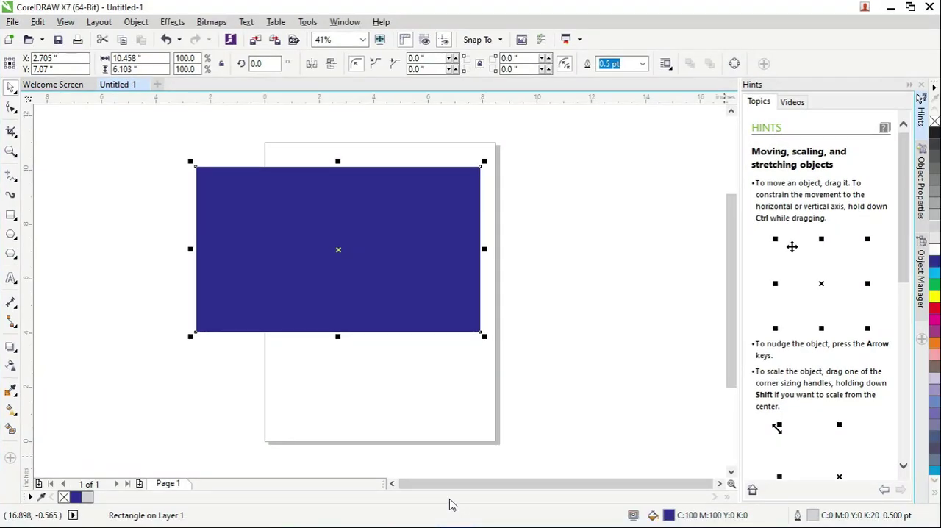
drag(369, 219, 422, 248)
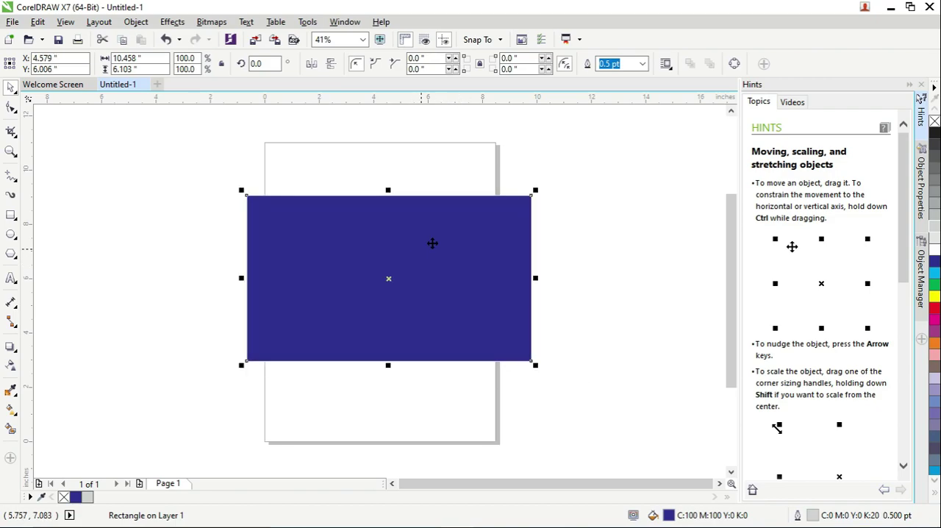
Add full-width yellow bands with yellow outlines to the blue rectangle, about 1.7 inches tall along its top and 1.19 inches along its bottom
click(11, 214)
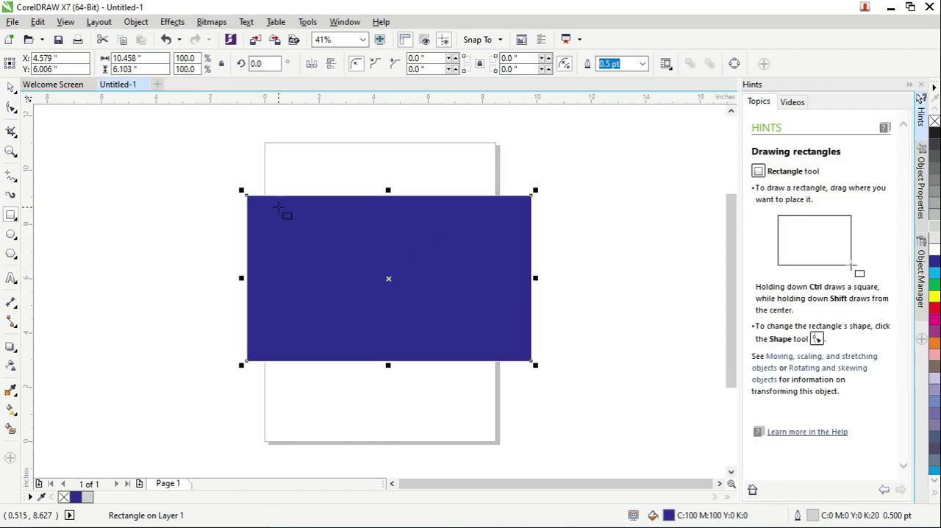
mouse_move(247, 195)
mouse_down()
mouse_move(426, 248)
mouse_move(531, 242)
mouse_up()
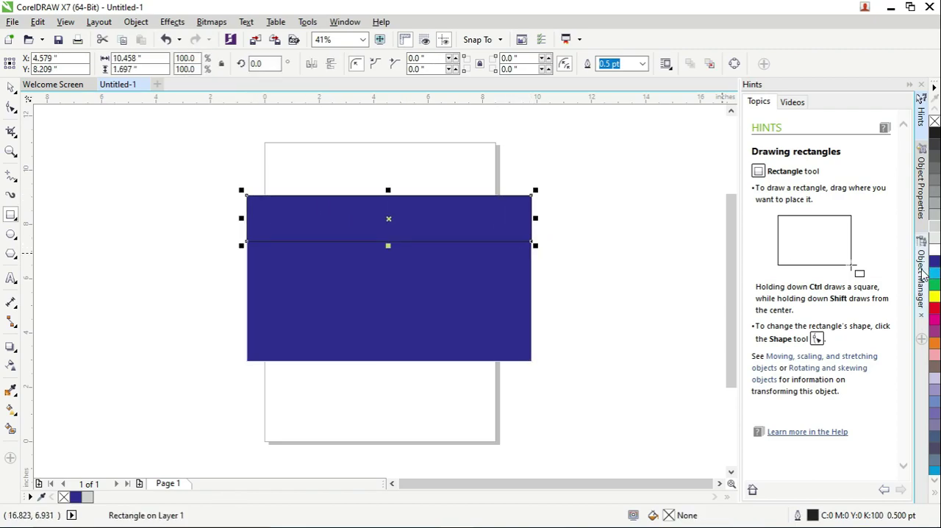
click(936, 298)
right_click(936, 298)
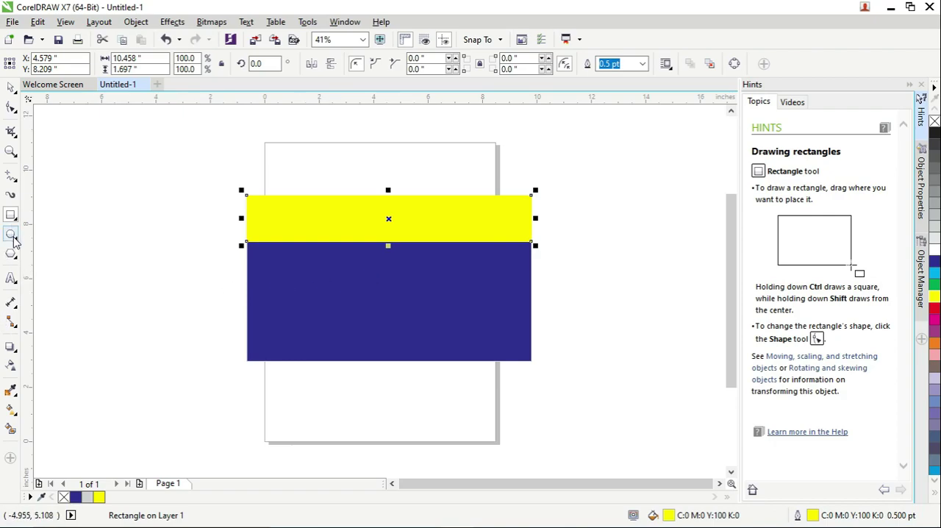
drag(247, 328, 531, 360)
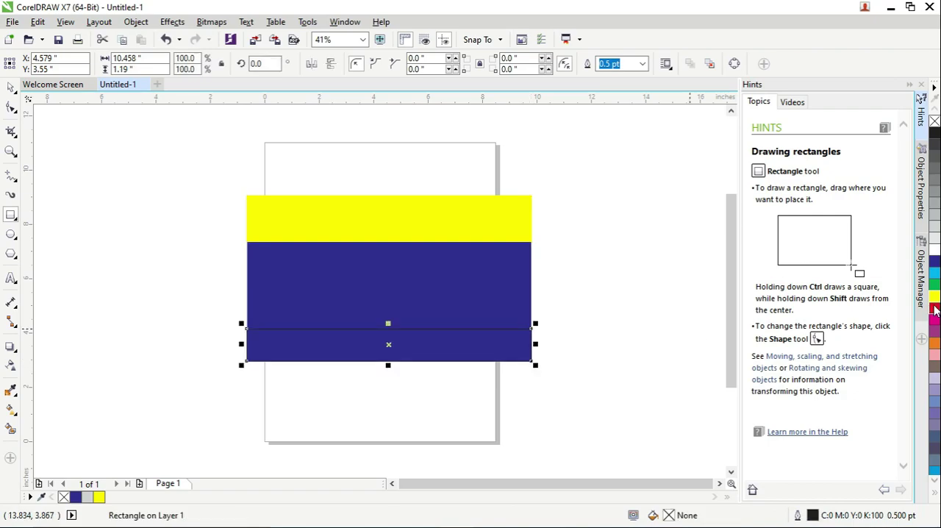
click(934, 297)
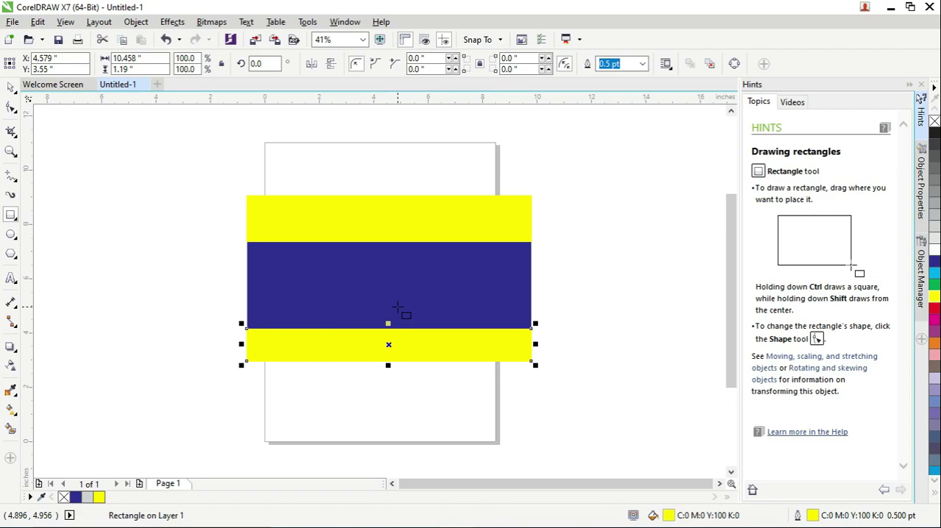
Add the Arial text "Title" in the upper yellow band, enlarge it to about 111 pt and move it near the band's middle
click(10, 277)
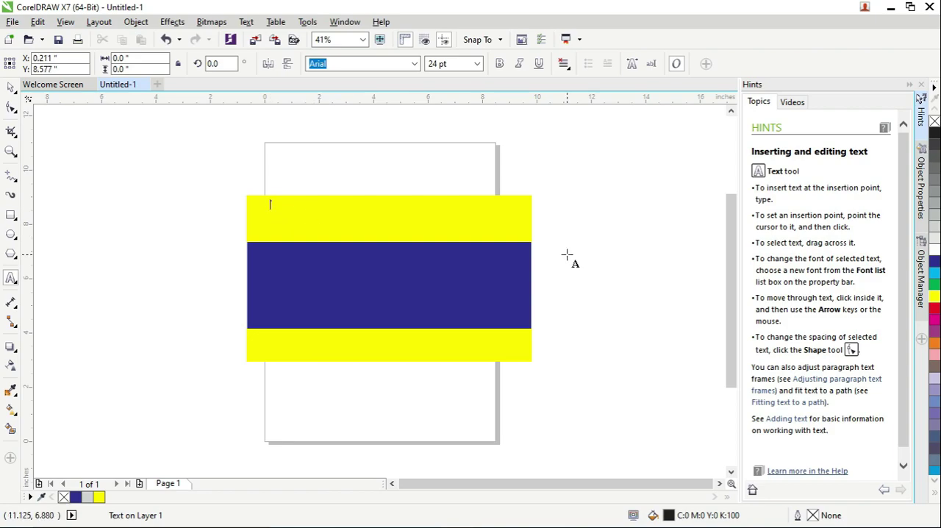
text(E)
key(BackSpace)
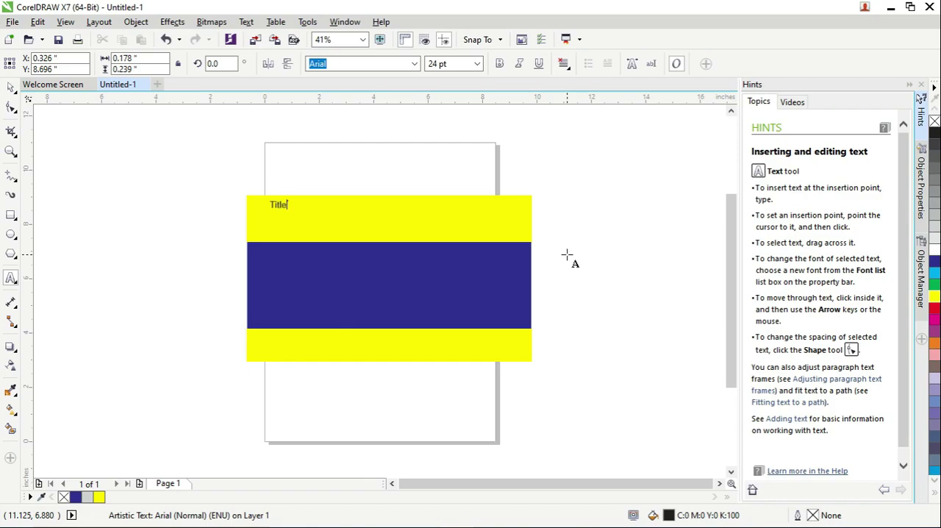
click(6, 92)
drag(289, 213, 352, 253)
drag(307, 216, 378, 220)
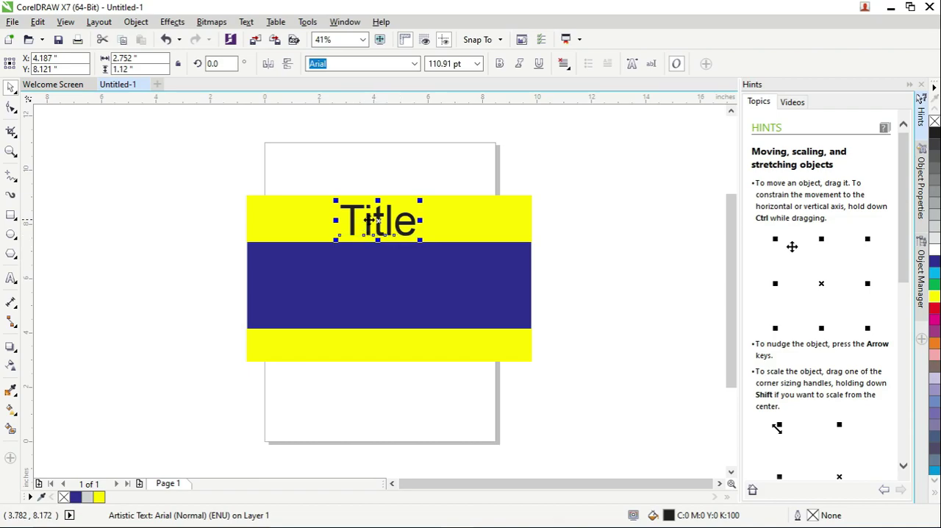
Align the title text to the horizontal center of the upper yellow band
shift+click(430, 228)
key(c)
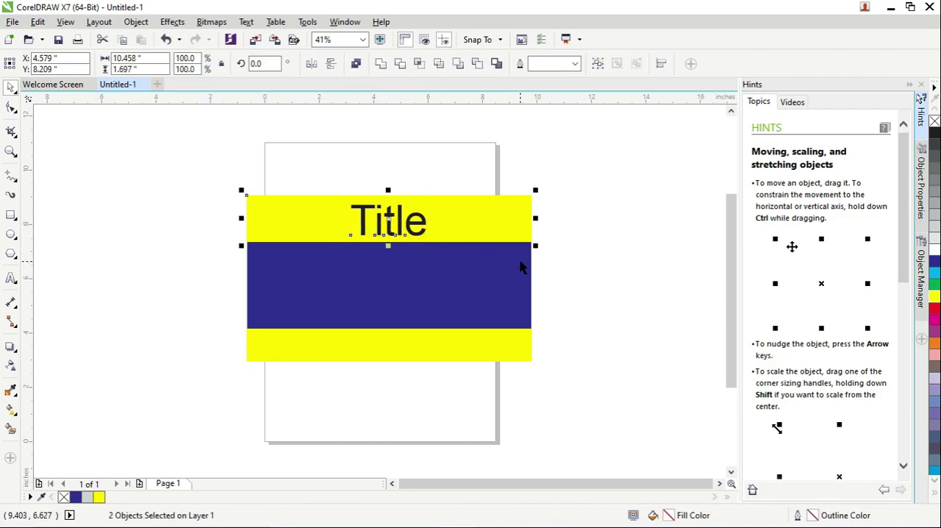
click(573, 274)
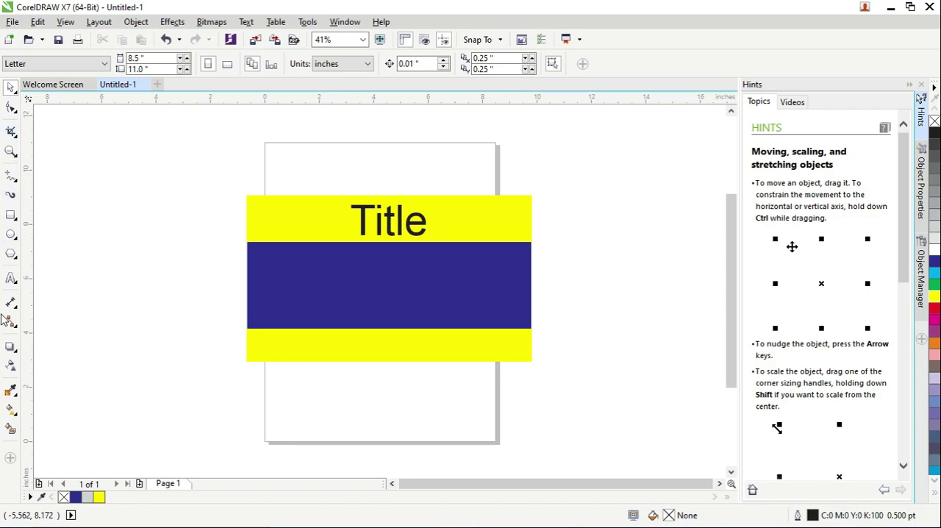
Try to apply a small drop shadow to the upper yellow band behind the title
click(16, 353)
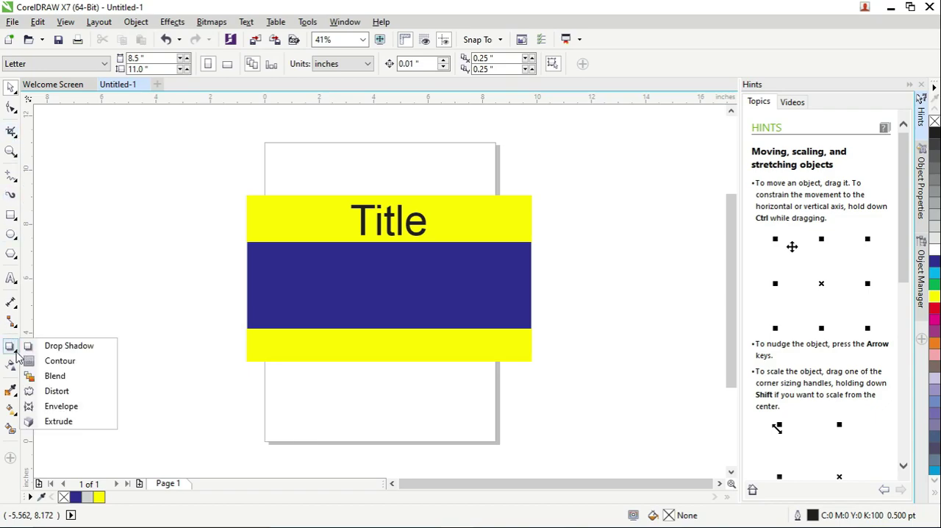
click(70, 345)
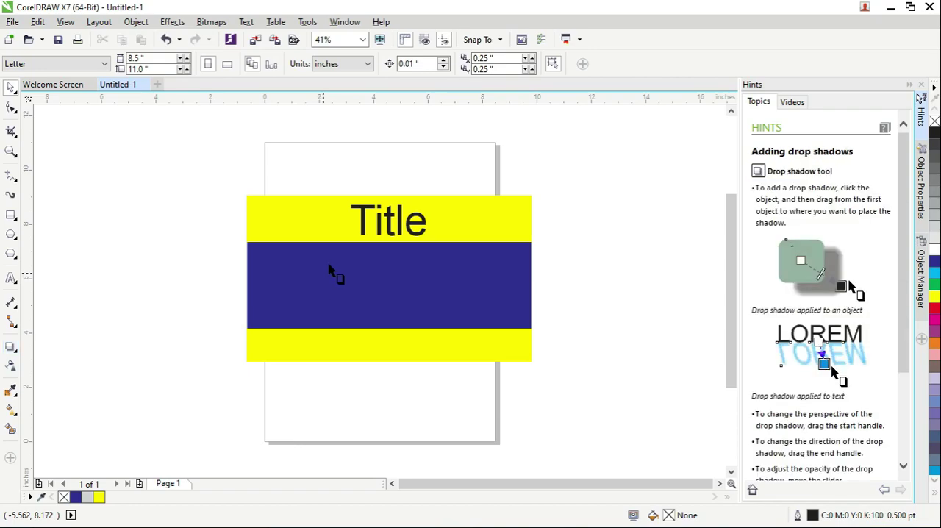
click(389, 234)
drag(389, 237, 394, 242)
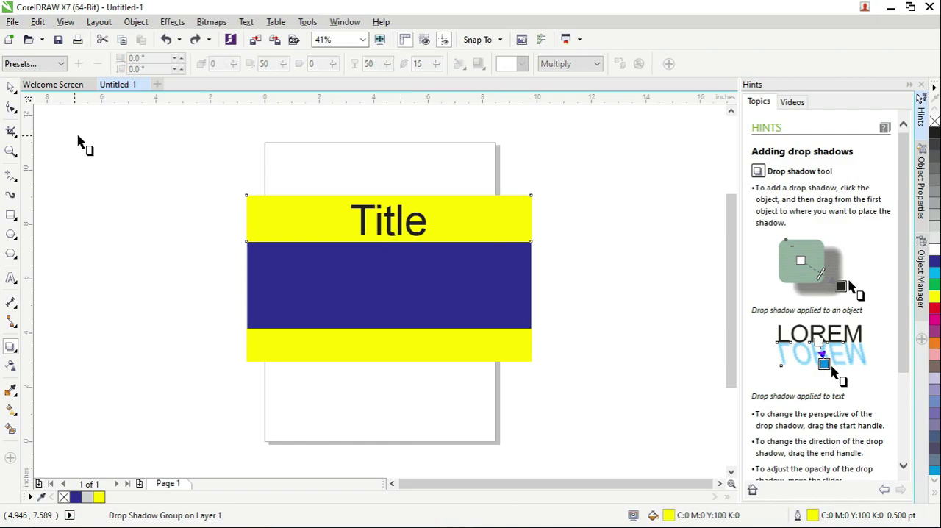
click(11, 86)
click(395, 175)
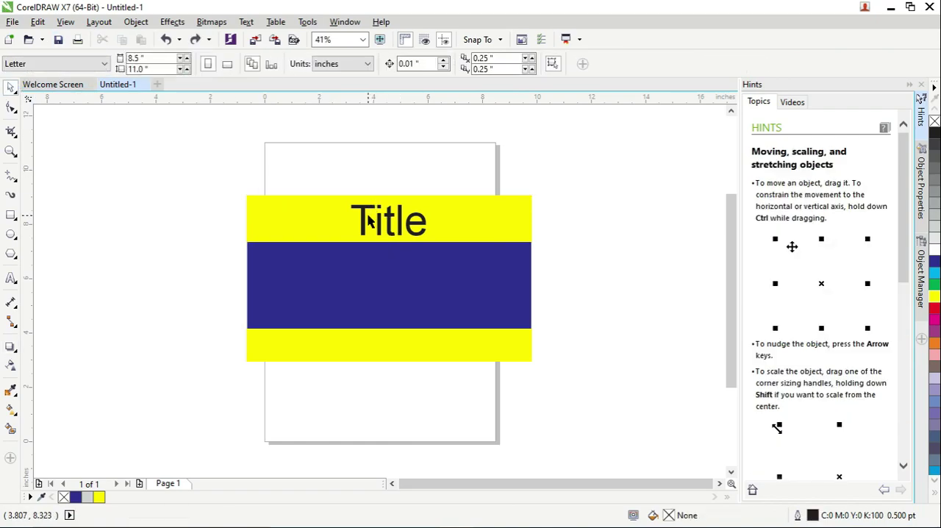
Apply a black drop shadow to the title text, cast down and right with an offset of about 0.093 and -0.084 inches
click(361, 215)
click(11, 348)
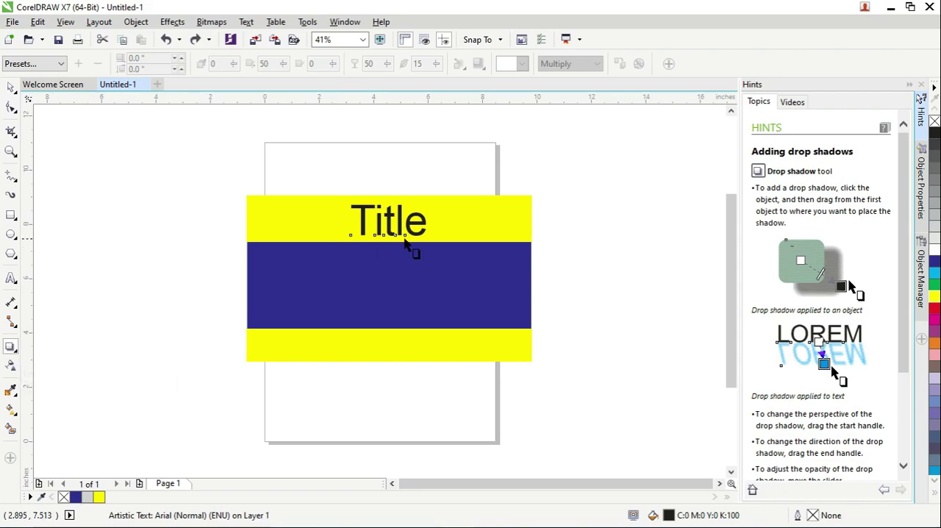
mouse_move(388, 227)
mouse_down()
mouse_move(402, 245)
mouse_move(400, 236)
mouse_up()
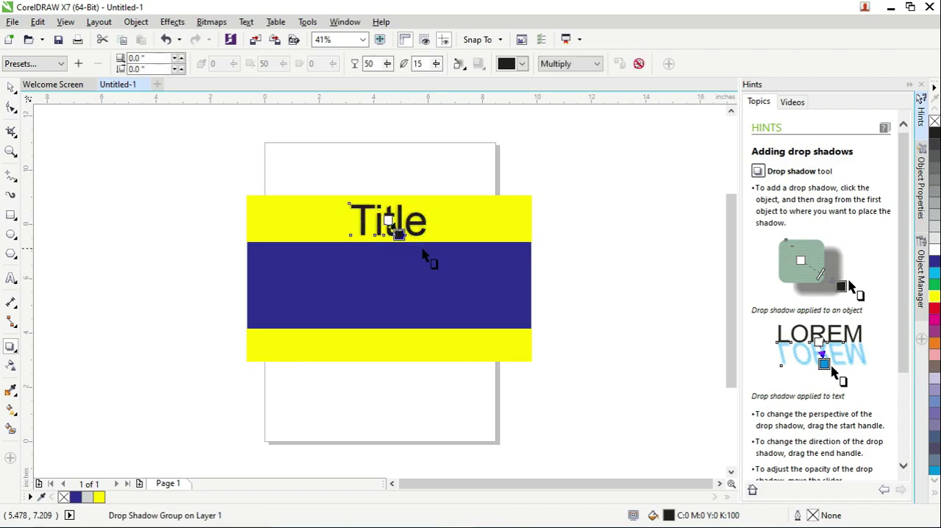
scroll(378, 217, up, 1)
scroll(378, 217, up, 3)
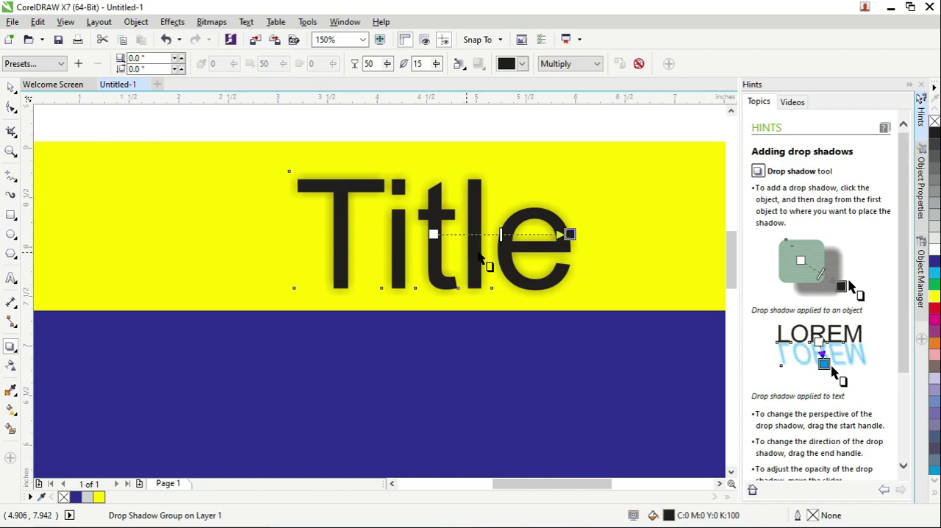
drag(570, 233, 504, 297)
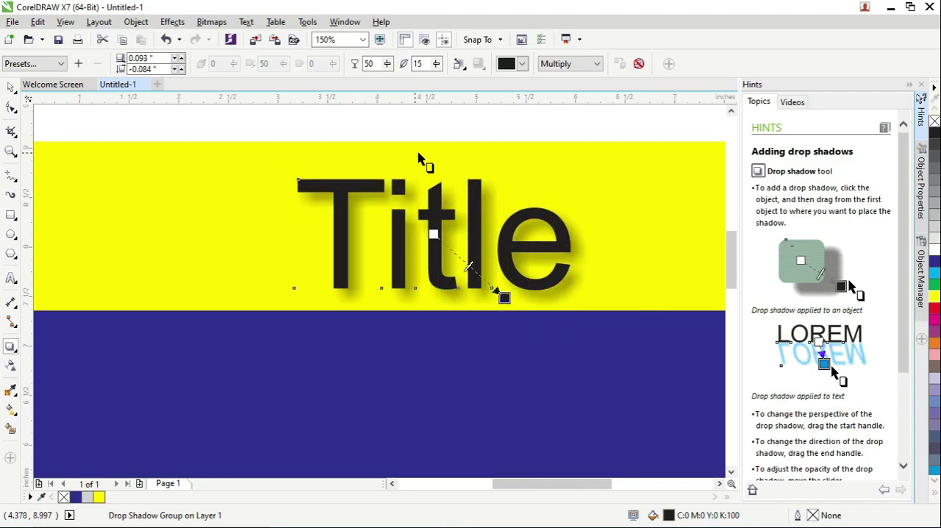
click(439, 126)
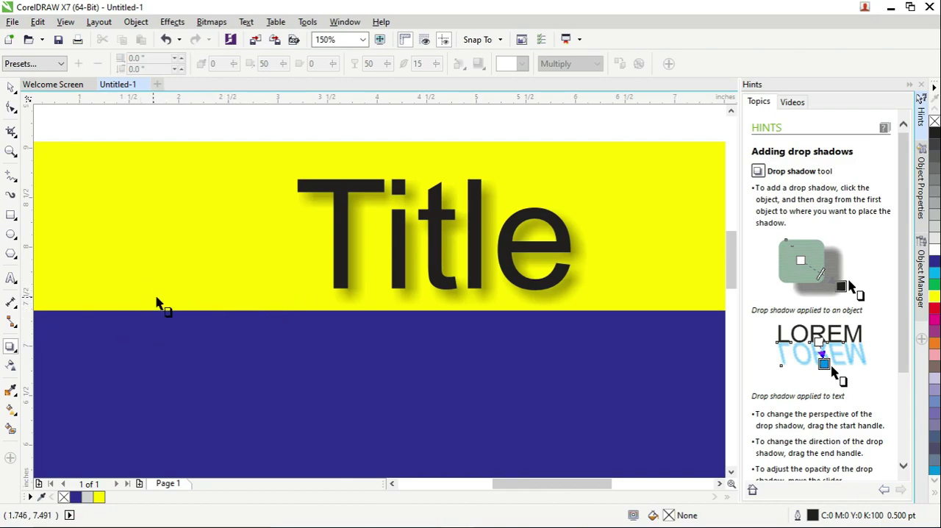
scroll(157, 302, down, 2)
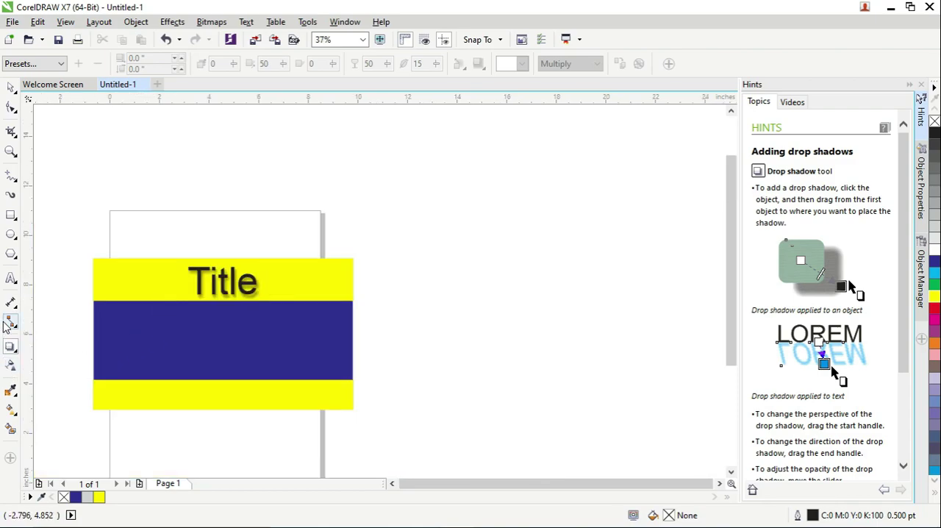
click(11, 216)
mouse_move(81, 250)
mouse_down()
mouse_move(151, 336)
mouse_move(112, 262)
mouse_up()
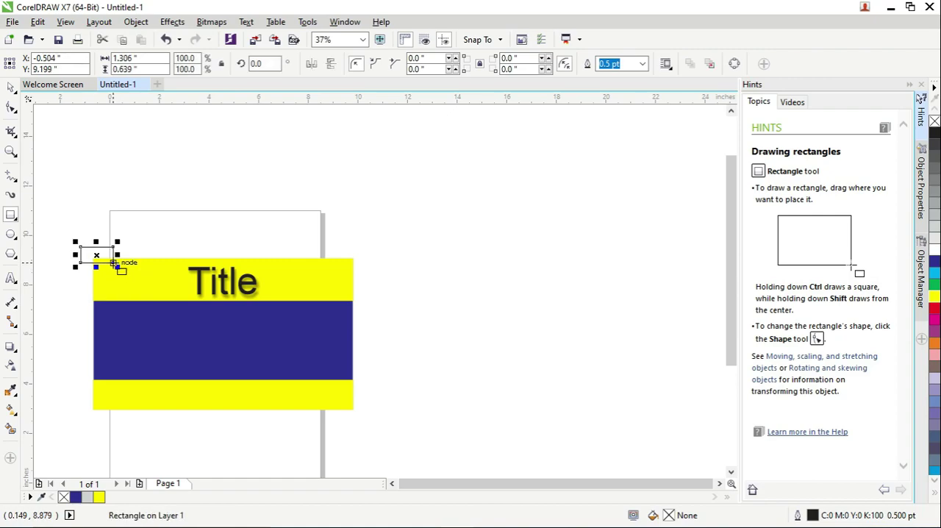
key(Delete)
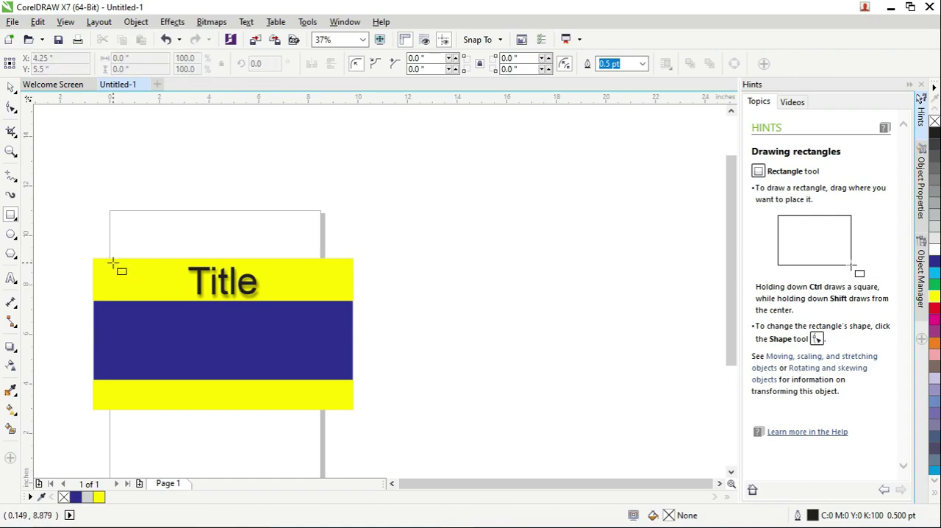